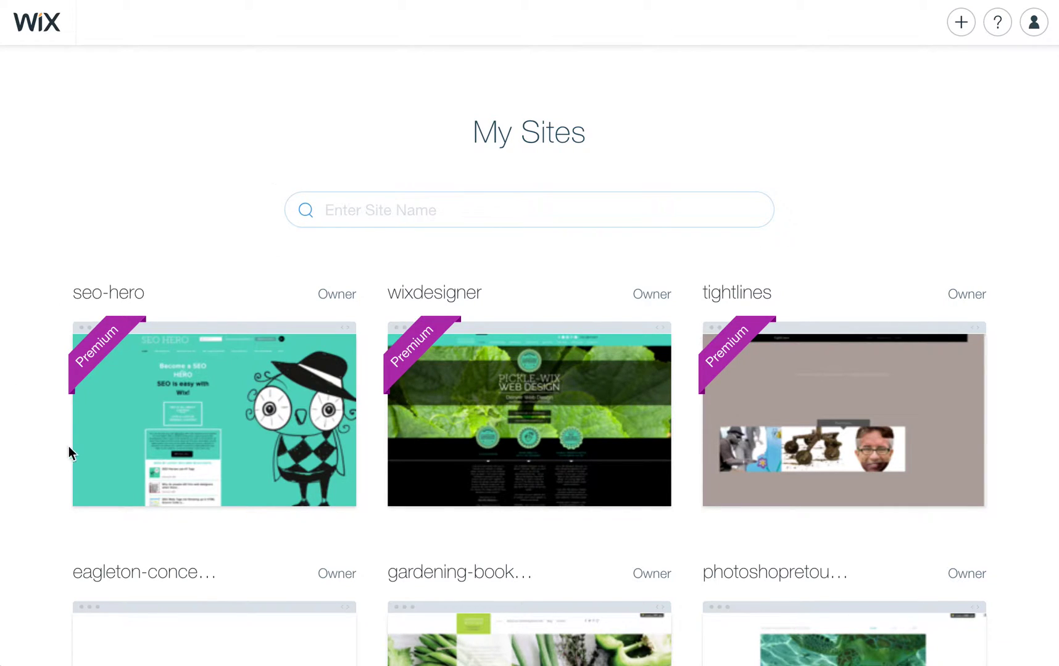
Create a Get Feedback client share link for the seo-hero site and copy its URL
mouse_move(880, 416)
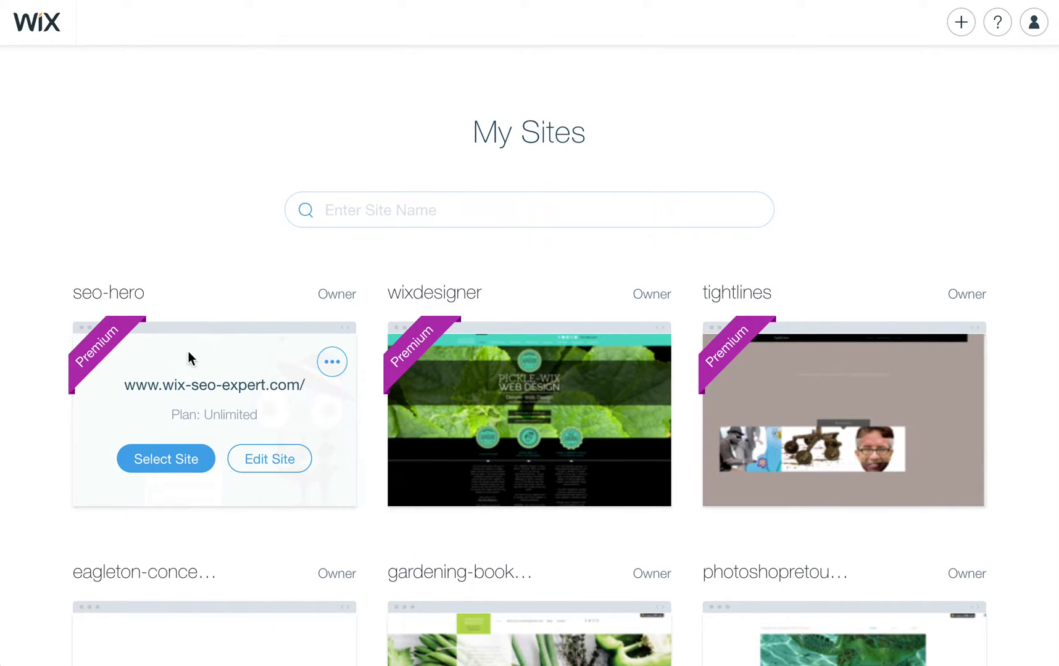
mouse_move(333, 370)
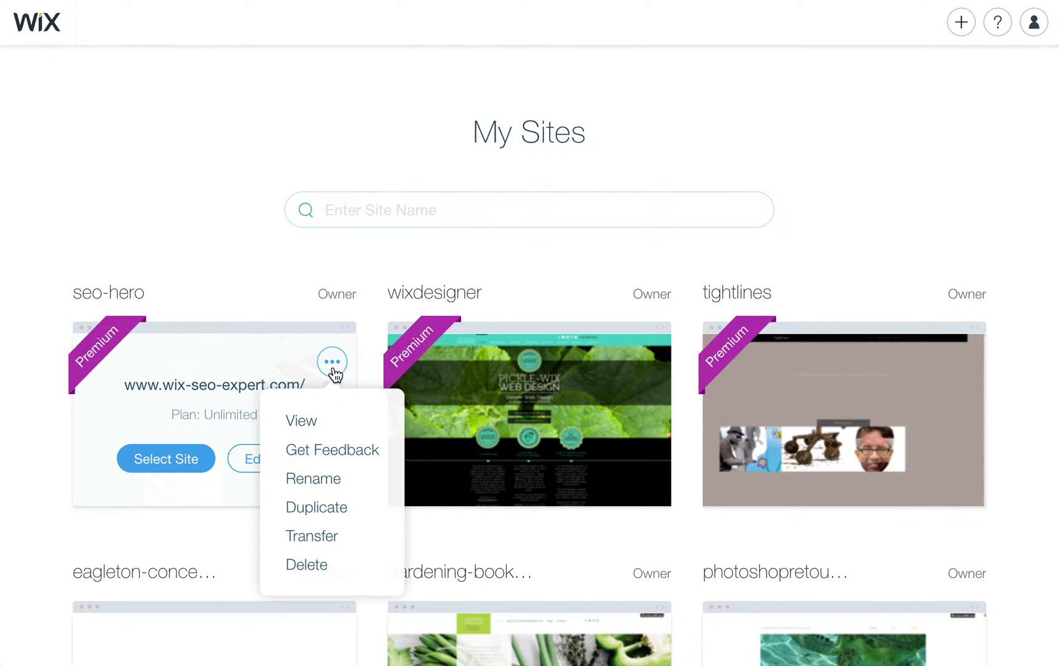
left_click(306, 453)
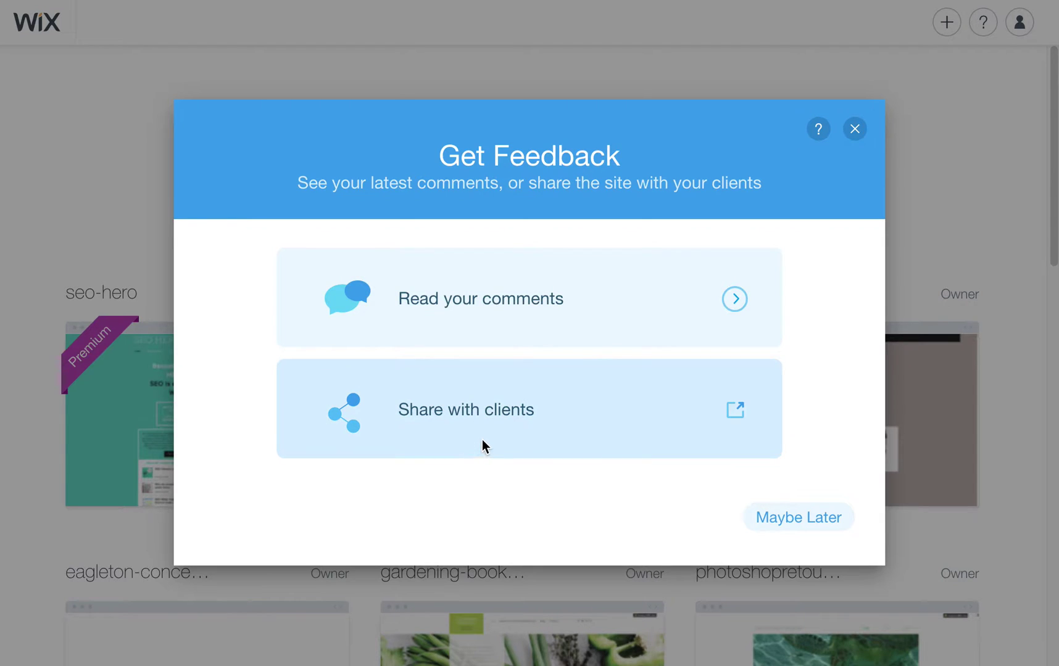
left_click(484, 420)
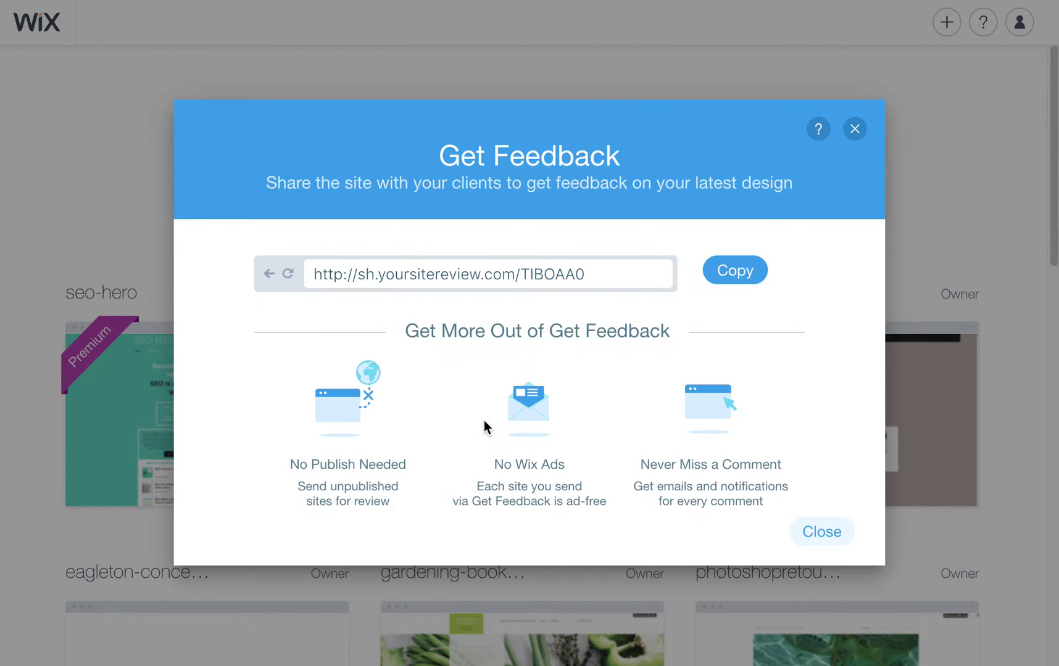
double_click(452, 272)
triple_click(452, 271)
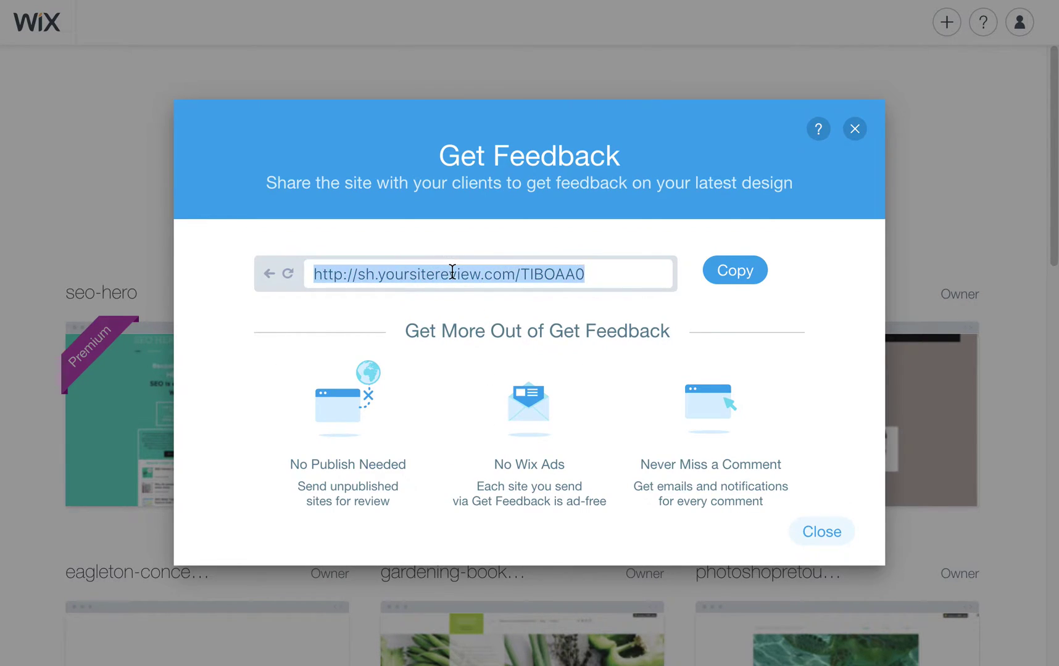
left_click(759, 279)
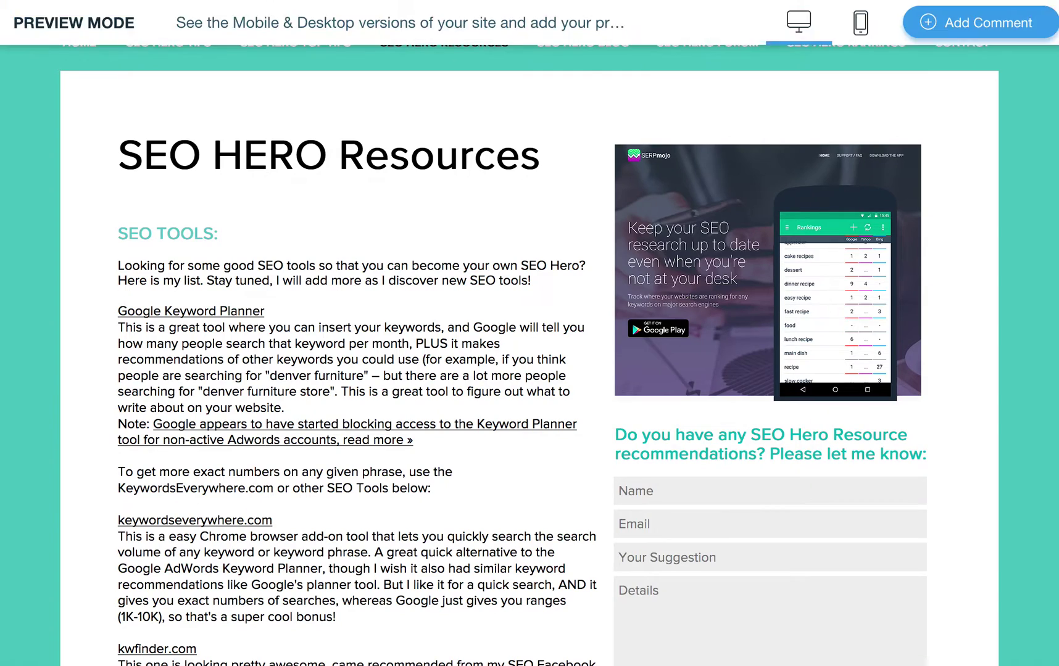
Load the copied feedback link, leave the current page, and scroll through the SEO HERO homepage preview
key("super+w")
left_click(743, 287)
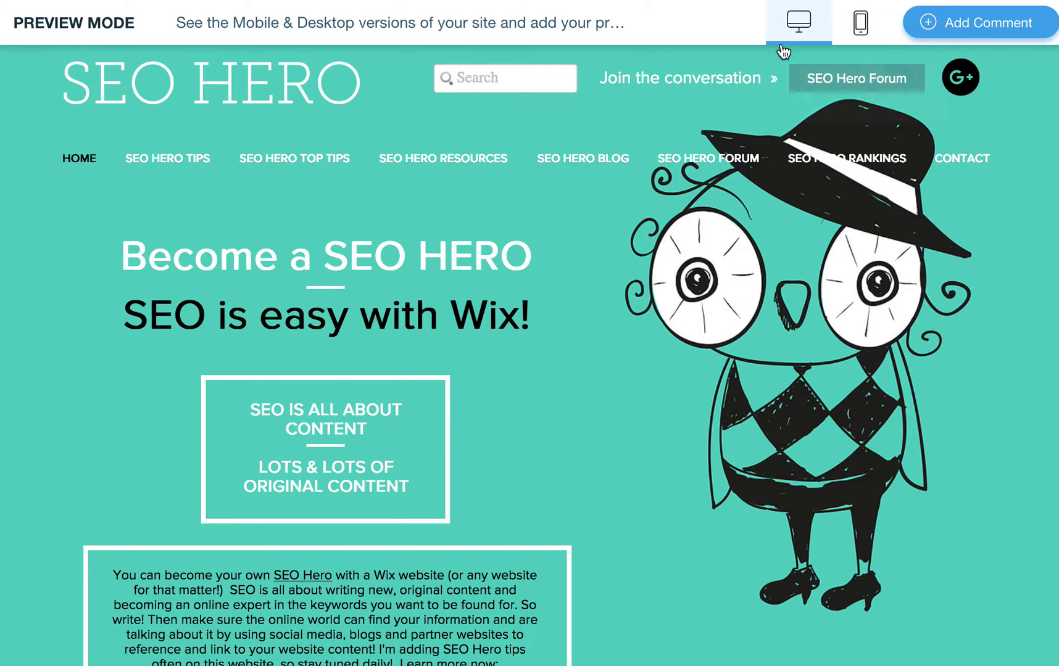
scroll(1054, 185, "down", 10)
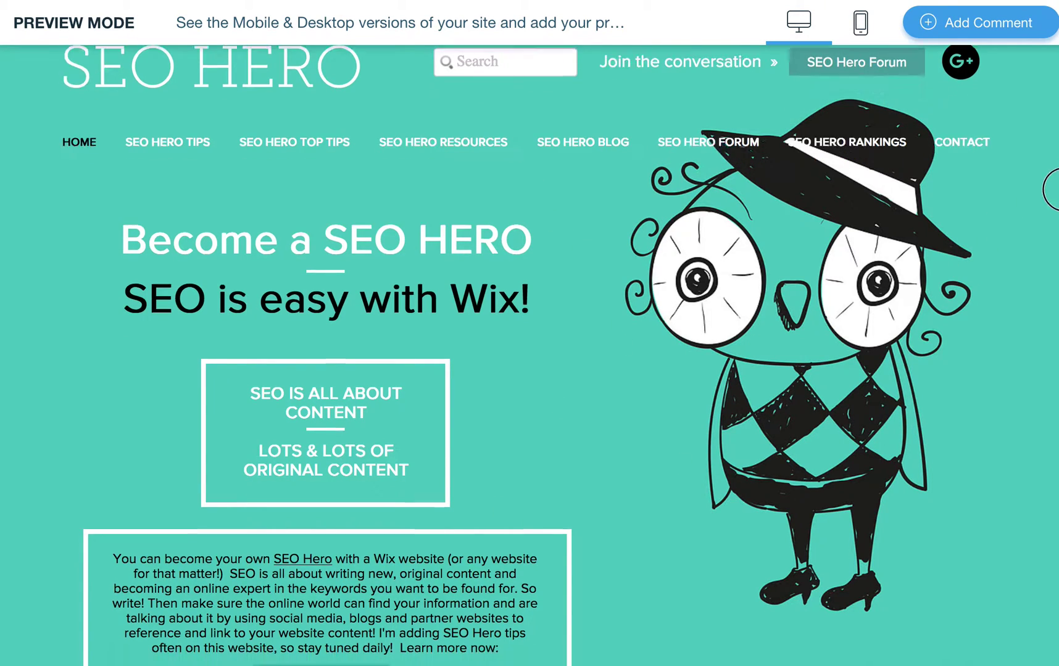
scroll(1012, 188, "up", 10)
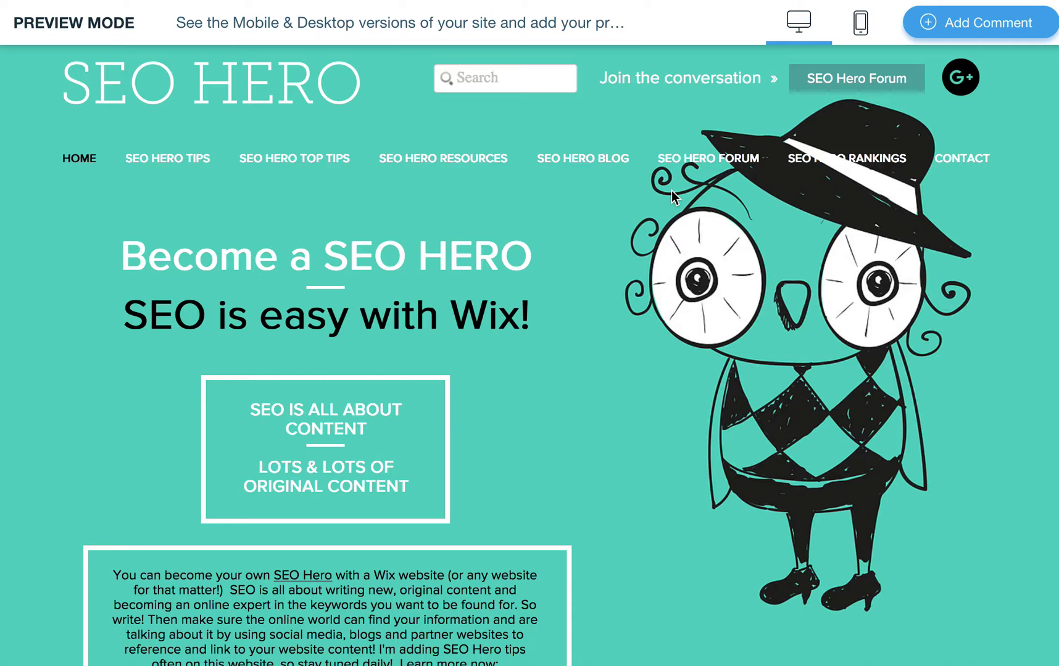
left_click(859, 30)
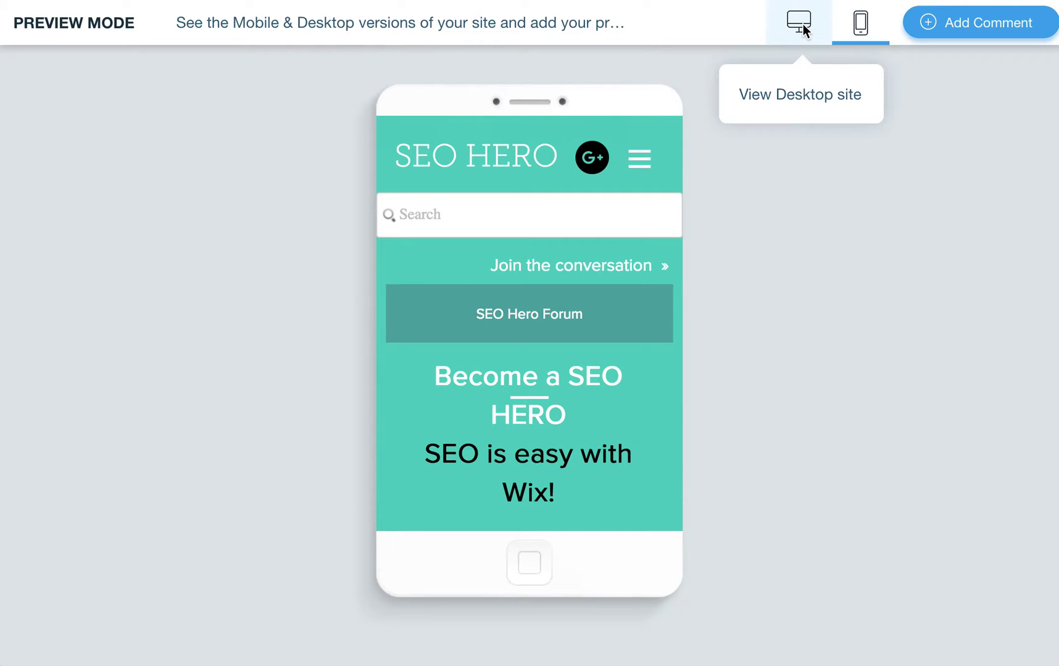
left_click(804, 31)
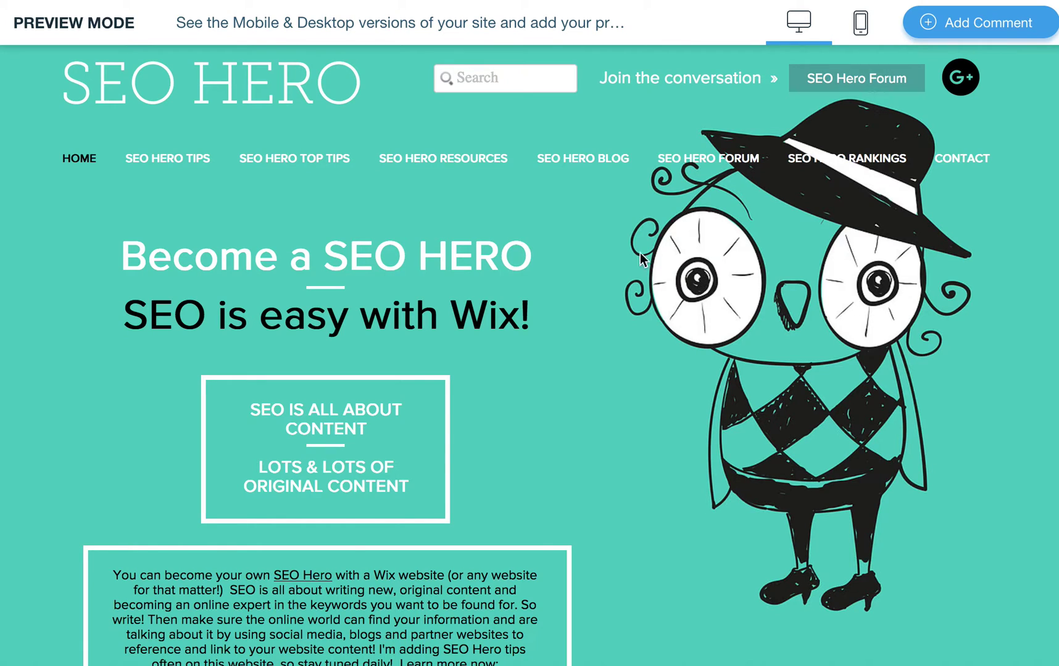
Pin and send a 'Change this to...' comment beside the Become a SEO HERO heading
left_click(969, 31)
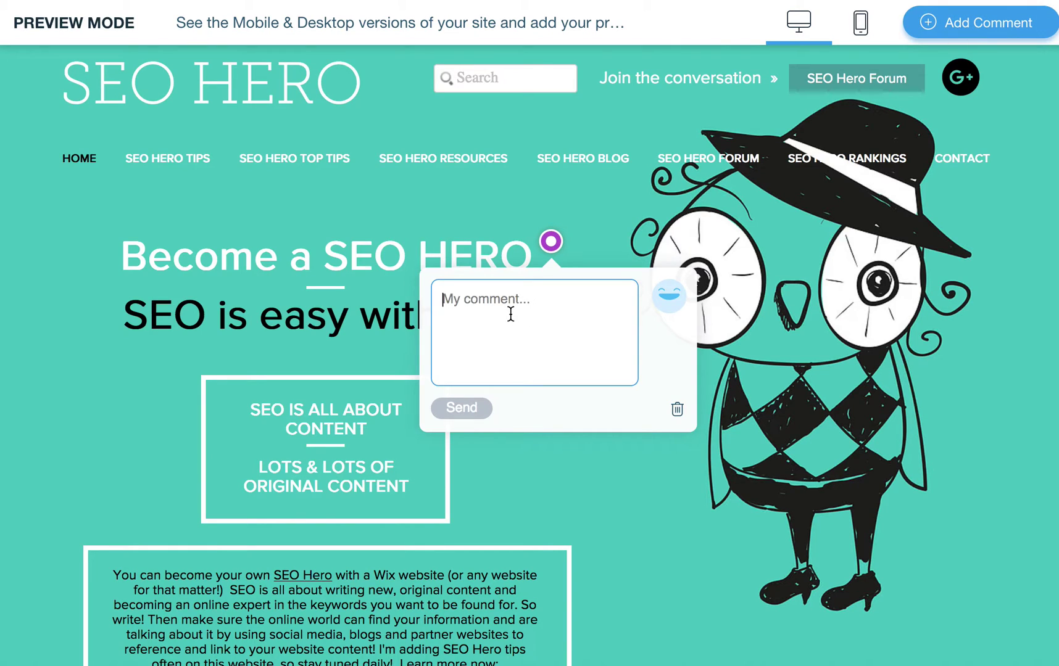
type("adfadf")
key("BackSpace")
key("BackSpace")
key("BackSpace")
key("BackSpace")
key("BackSpace")
key("BackSpace")
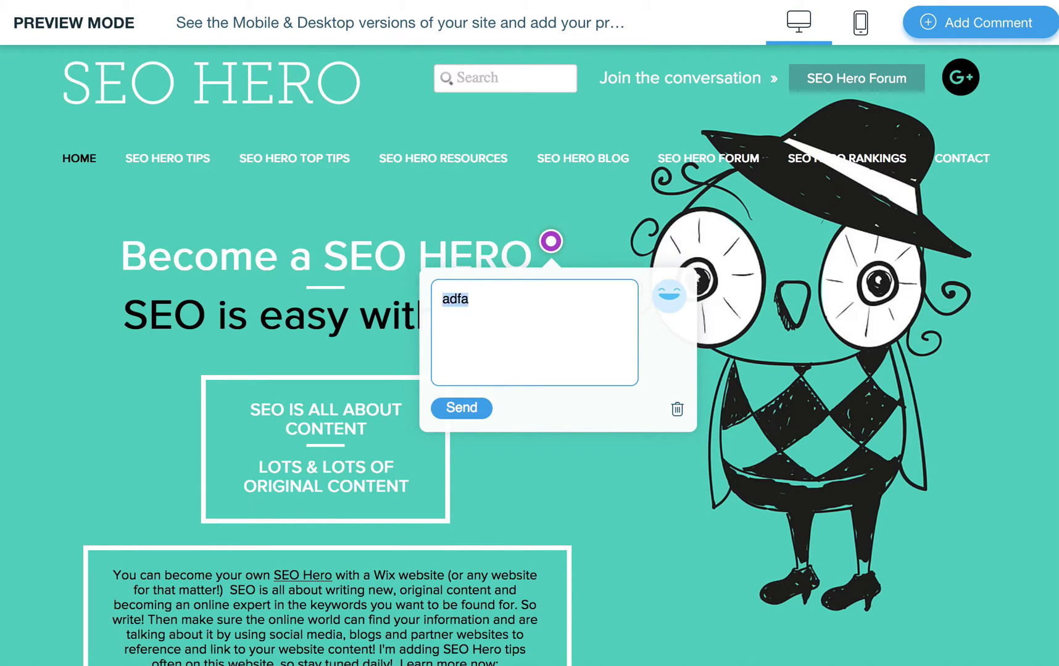
type("Change this to...")
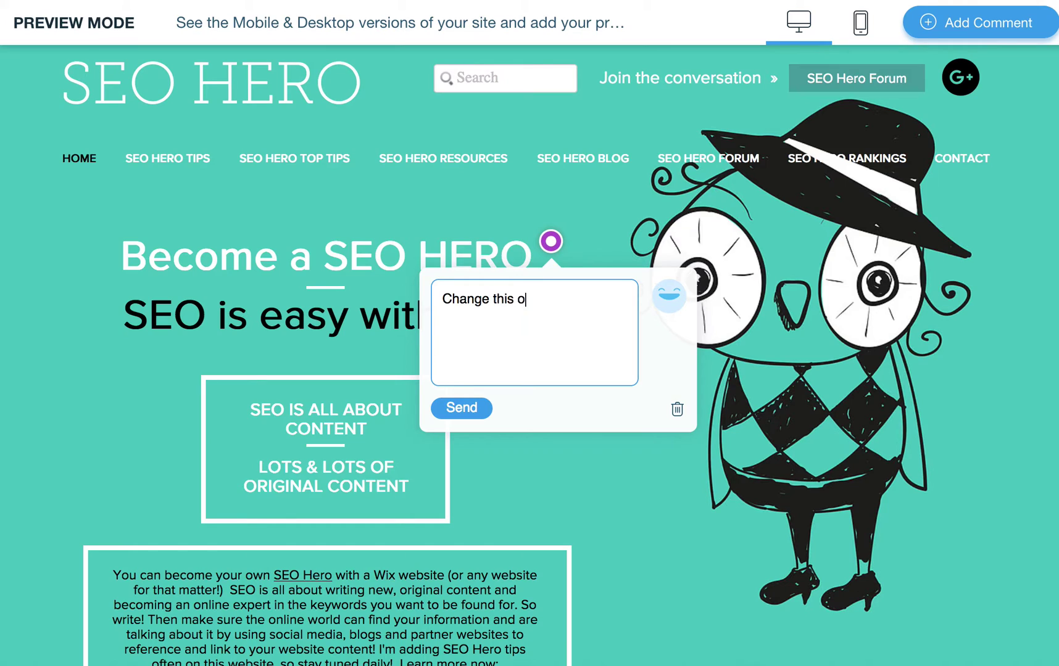
left_click(474, 410)
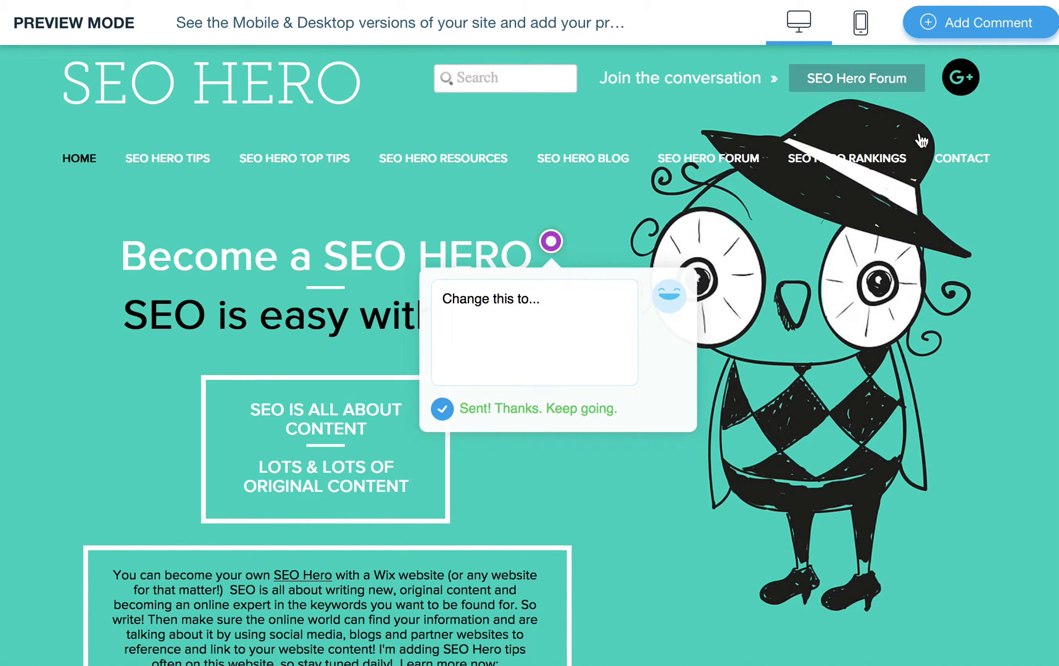
Start a second comment pin and drag it onto the owl's belly
left_click(967, 27)
left_click(397, 266)
left_click_drag(396, 278, 786, 467)
Send 'Change color' as the comment on the owl's belly pin
type("Change color")
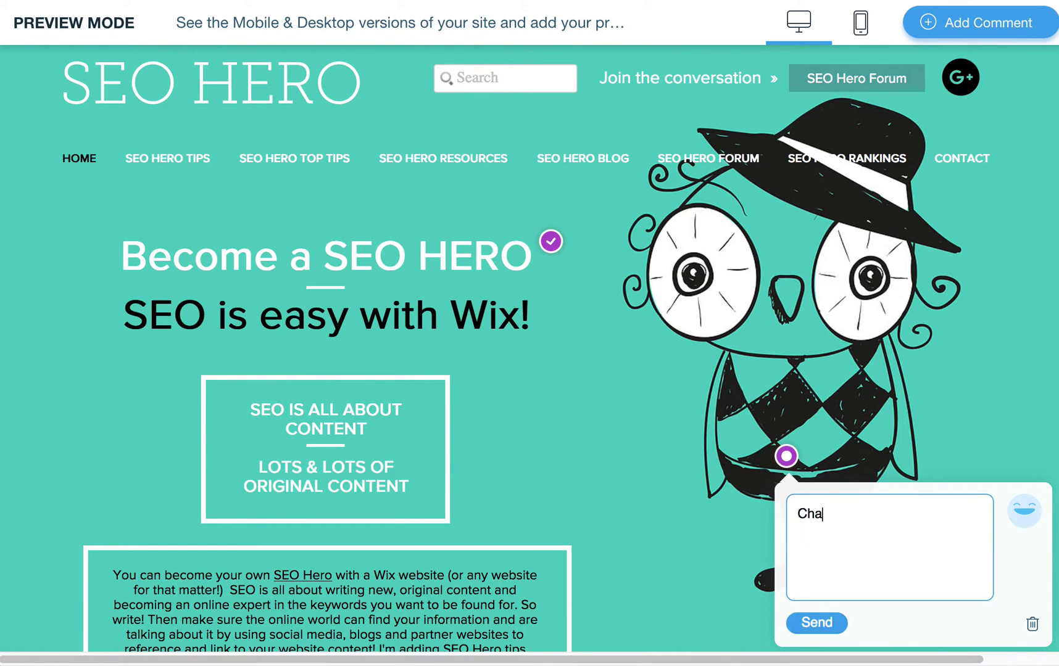
left_click(819, 623)
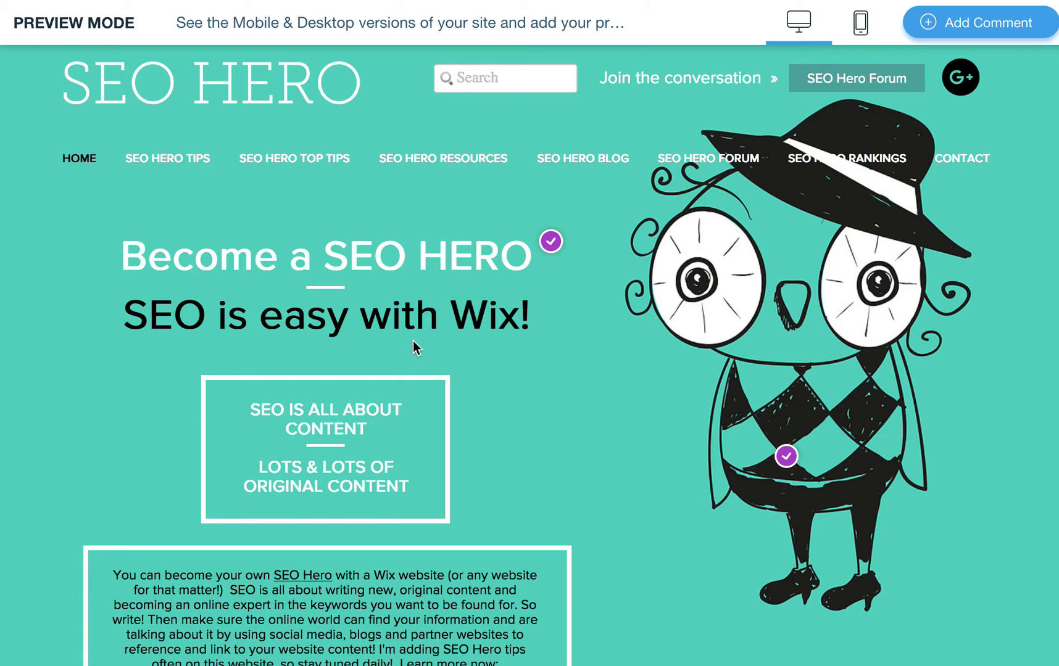
Go to the SEO HERO RESOURCES page and scroll through its SEO tools and recommendations form
left_click(433, 162)
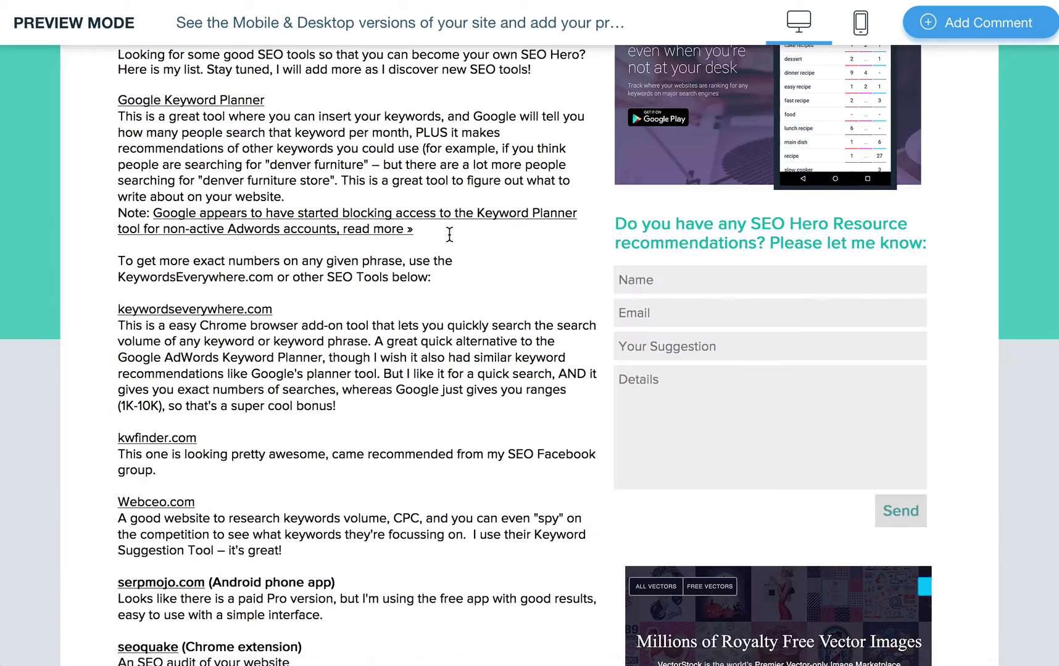
scroll(436, 278, "down", 8)
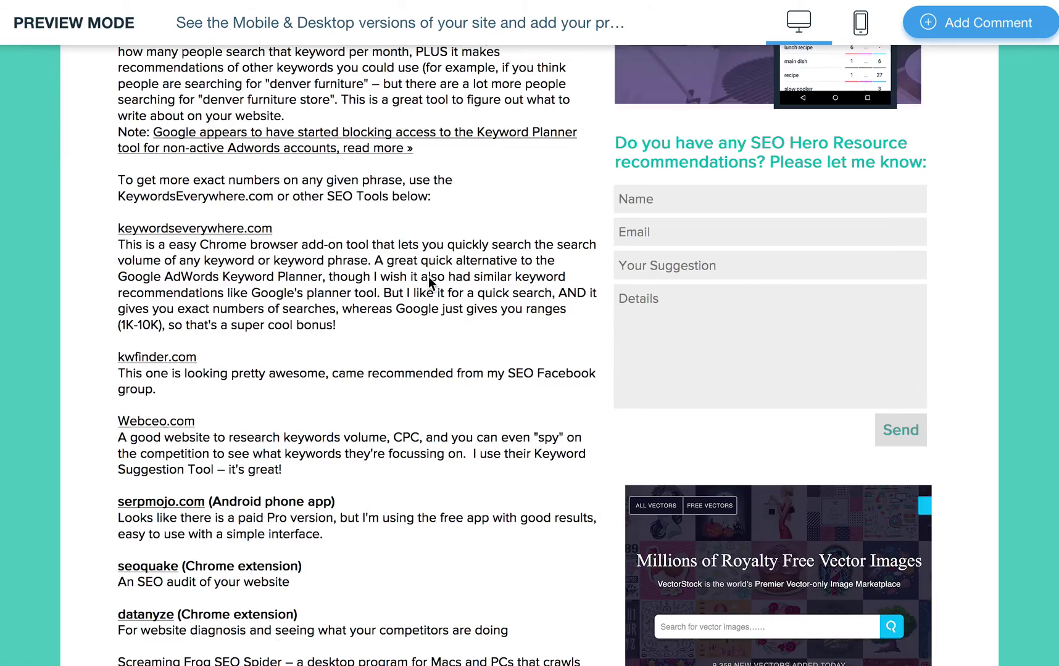
scroll(430, 283, "down", 7)
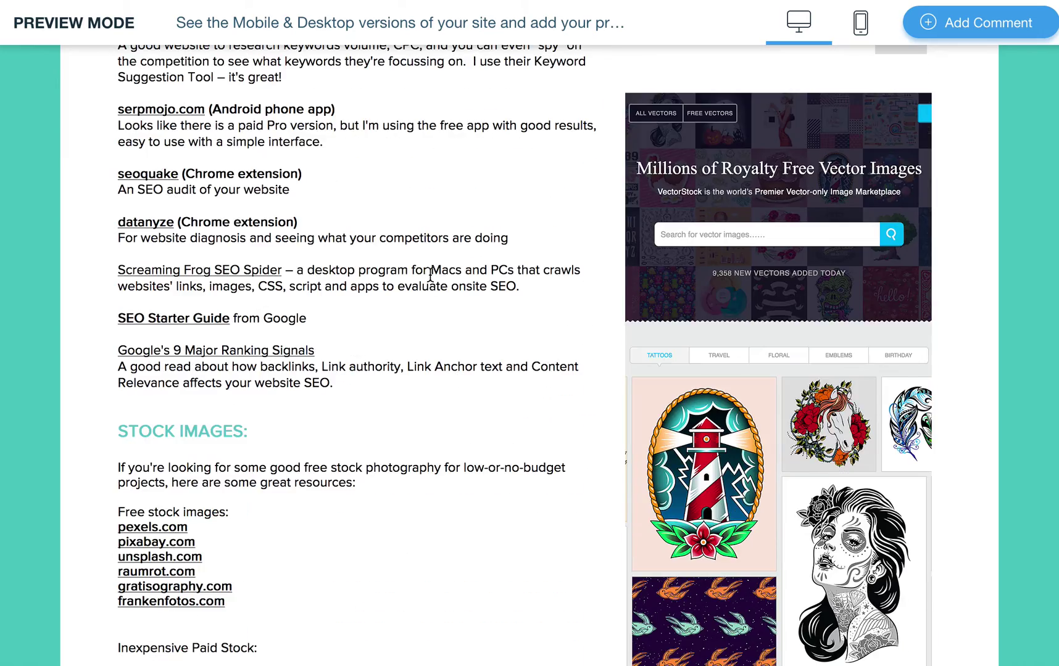
scroll(429, 274, "down", 4)
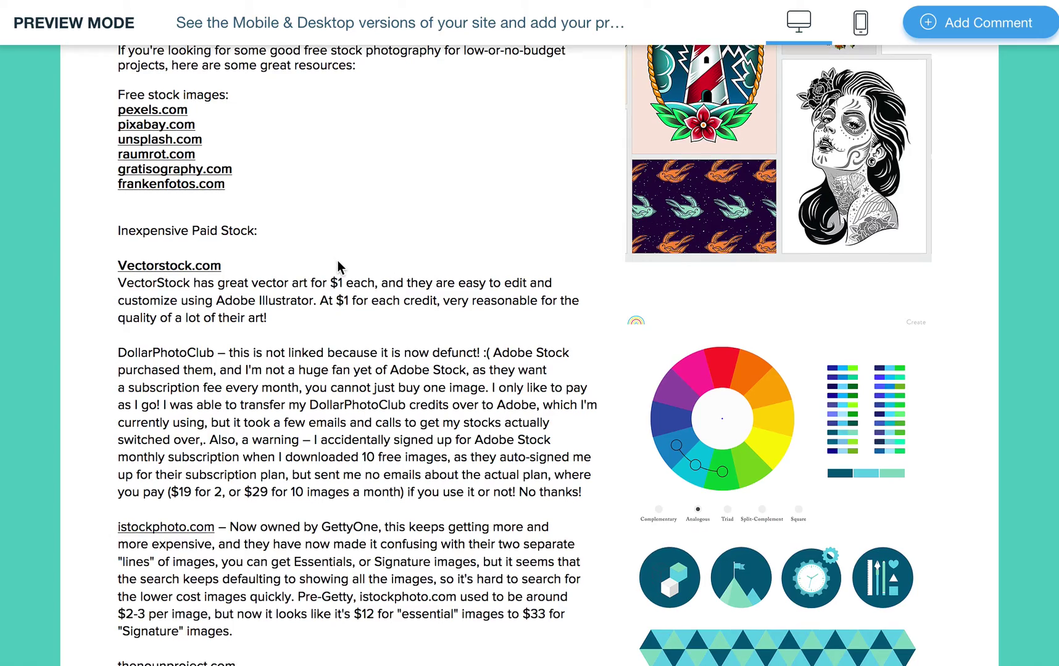
scroll(338, 266, "up", 1)
scroll(339, 264, "up", 1)
scroll(340, 264, "down", 7)
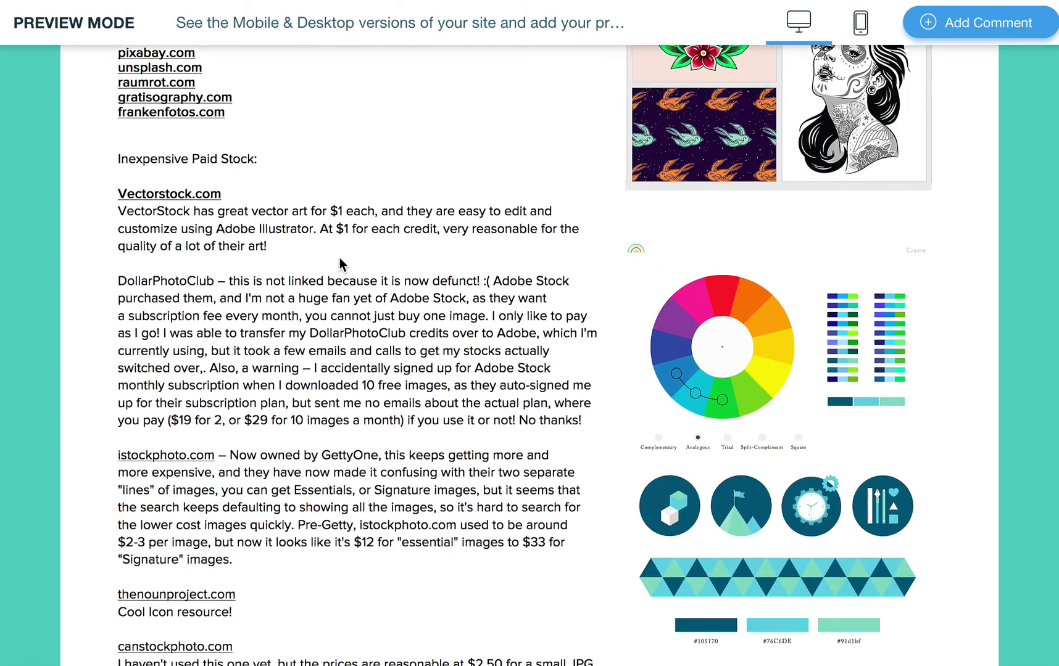
scroll(342, 260, "down", 5)
scroll(345, 265, "down", 1)
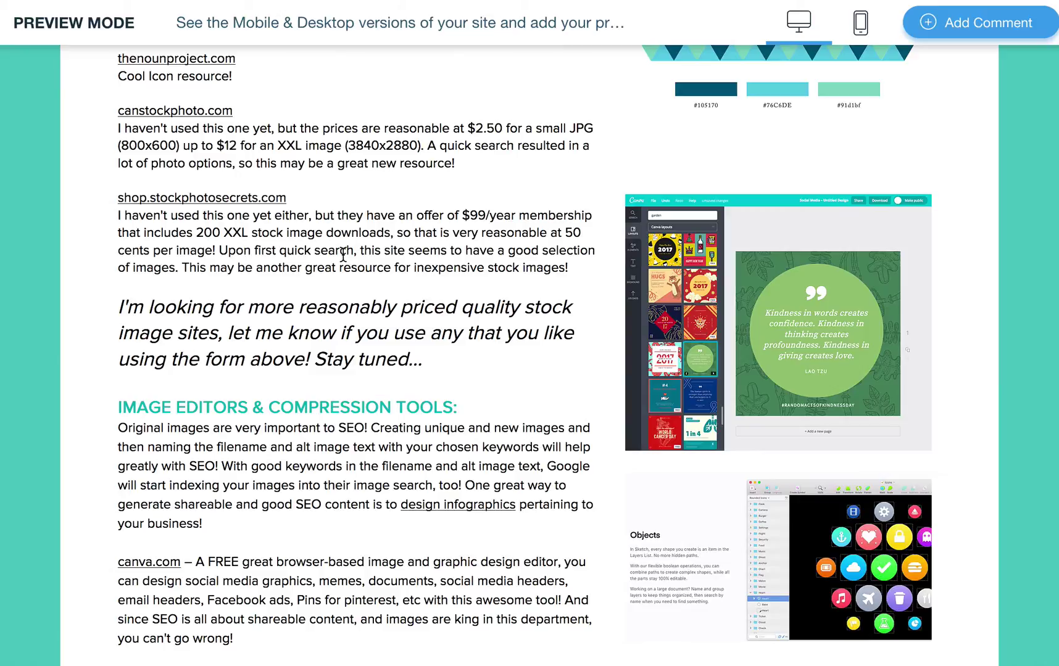
scroll(343, 255, "down", 8)
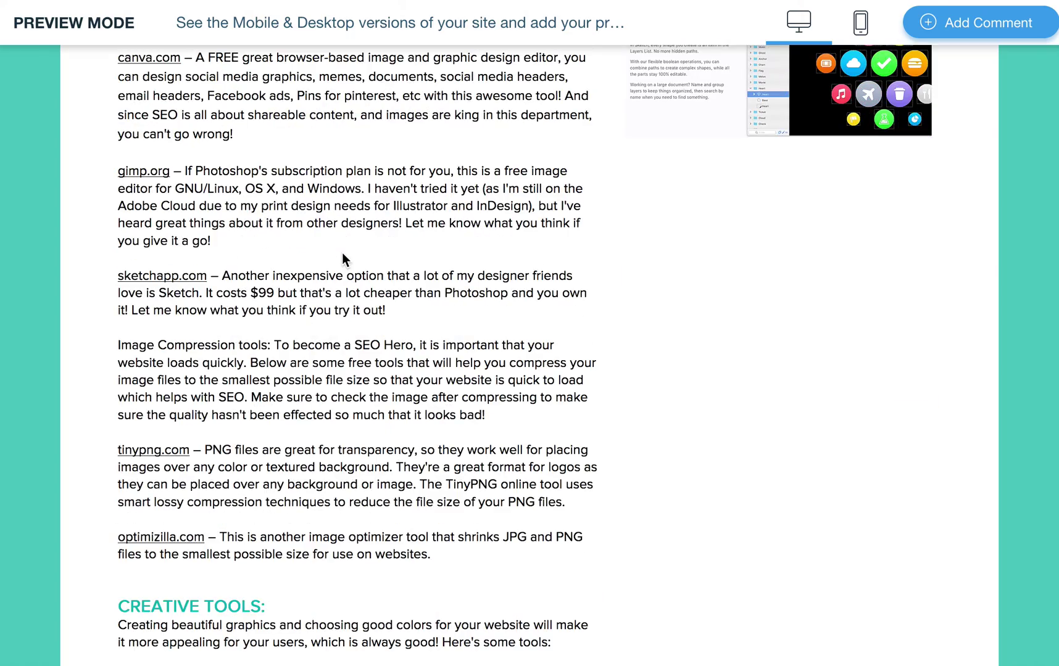
scroll(416, 414, "up", 20)
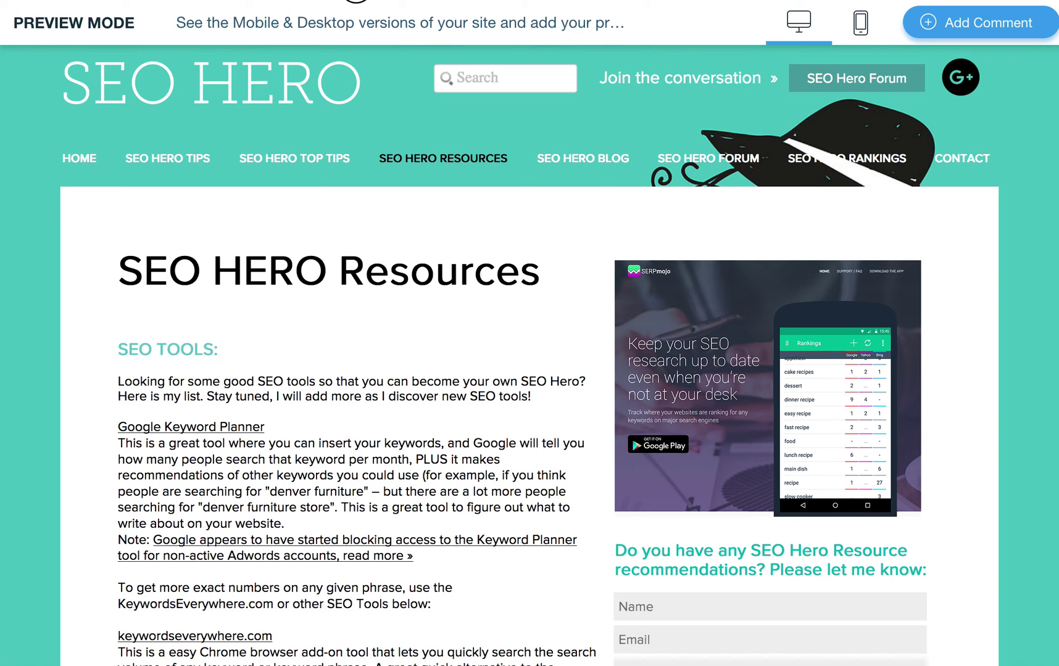
left_click(369, 2)
type("wix-seo-expert.com/")
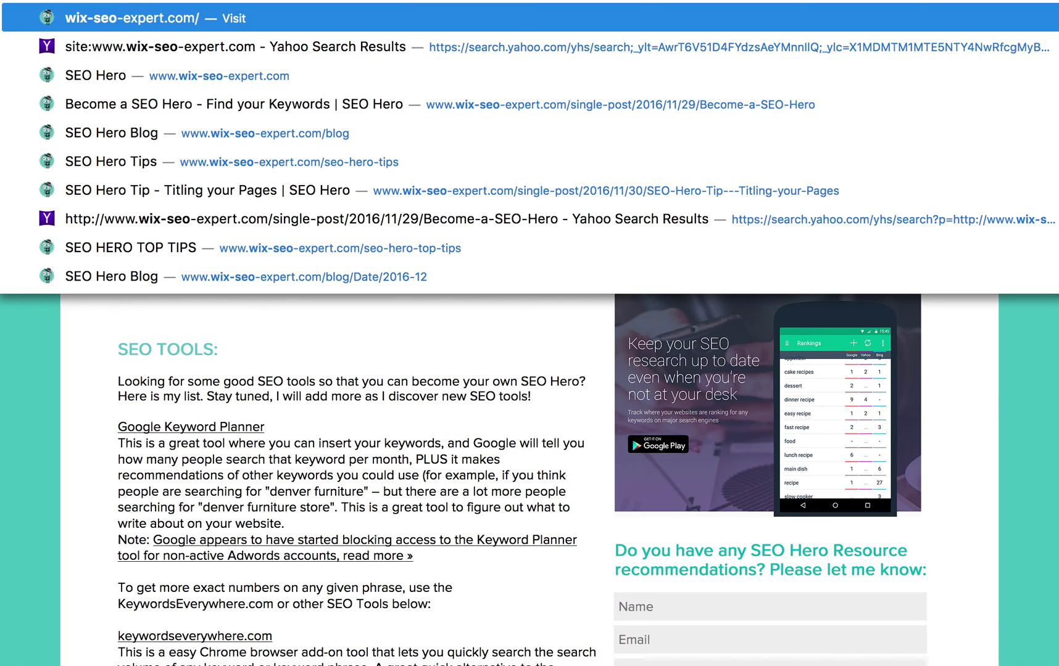
left_click(477, 414)
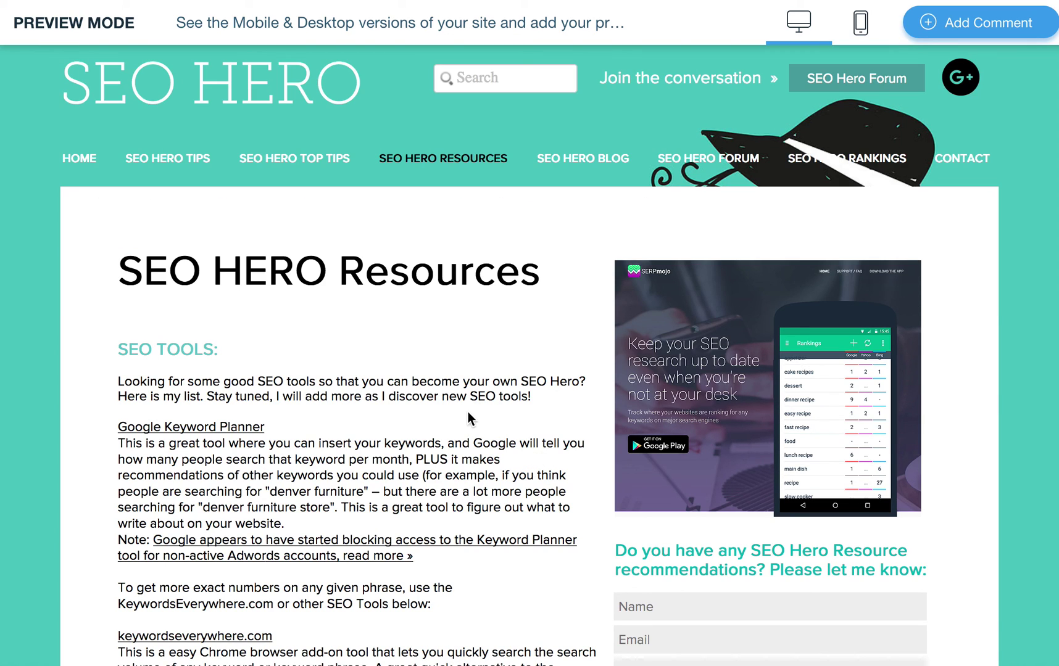